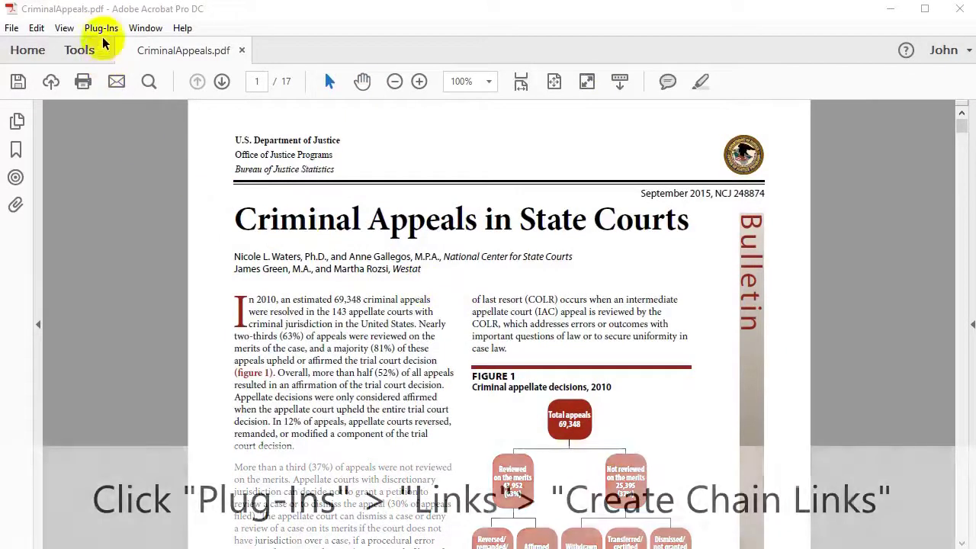
Create chain links across all pages for the terms California and Texas, each as its own chain.
left_click(103, 31)
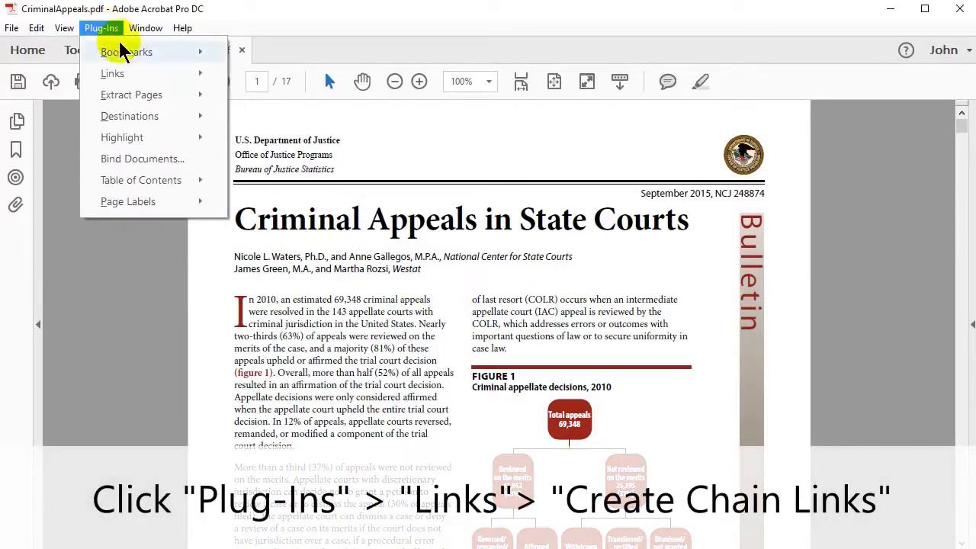
mouse_move(138, 73)
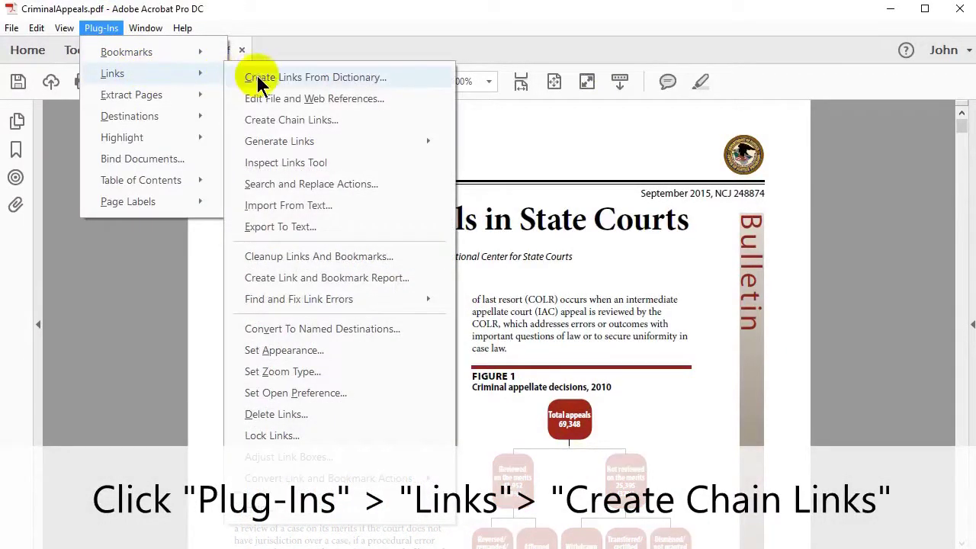
left_click(345, 120)
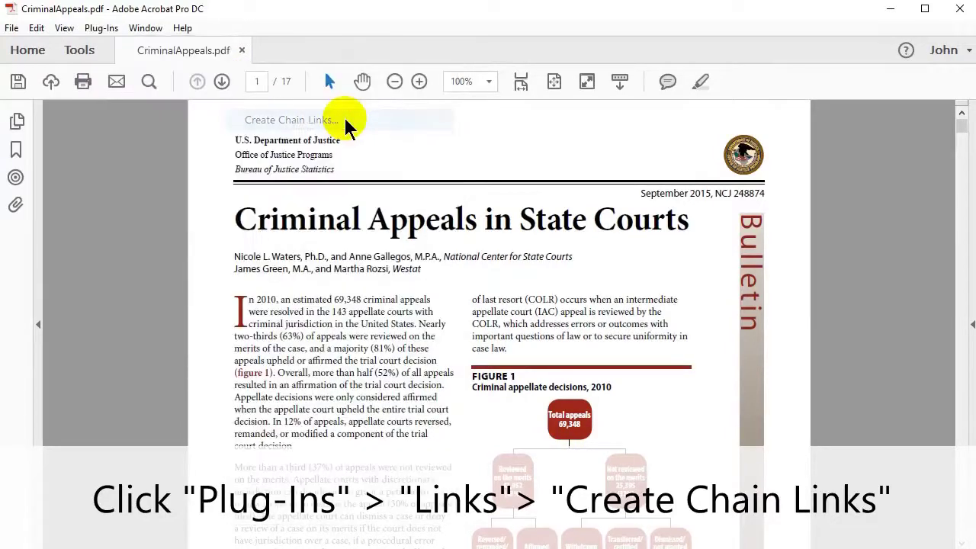
type("California")
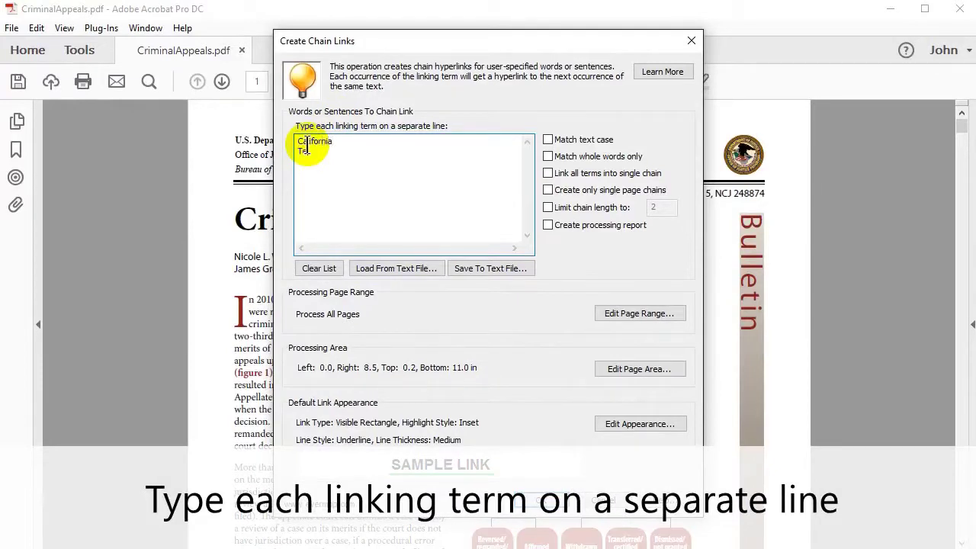
type("Texas")
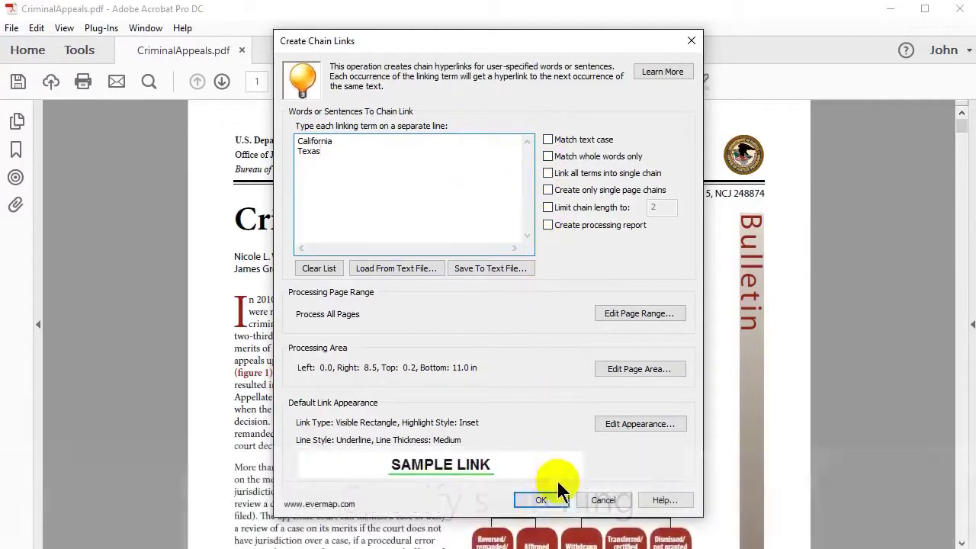
left_click(558, 497)
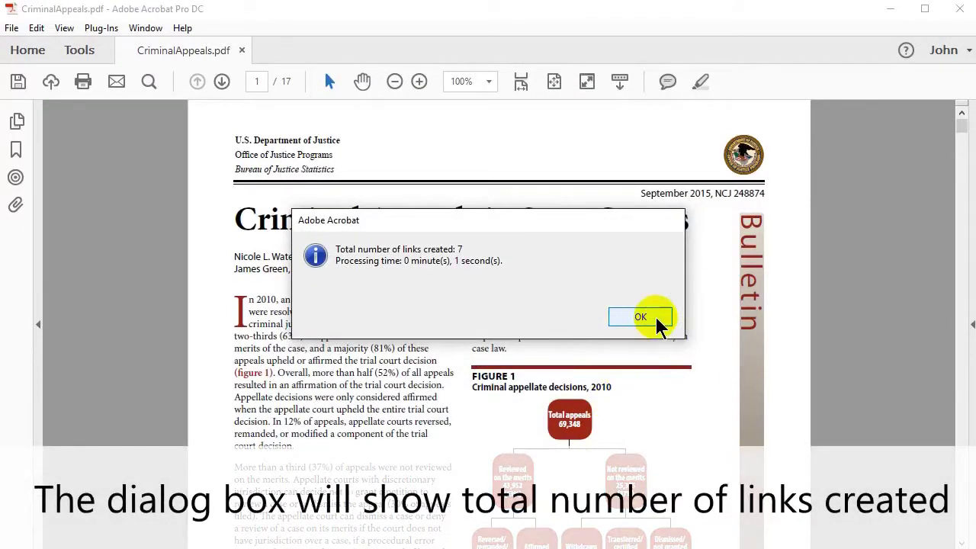
left_click(655, 318)
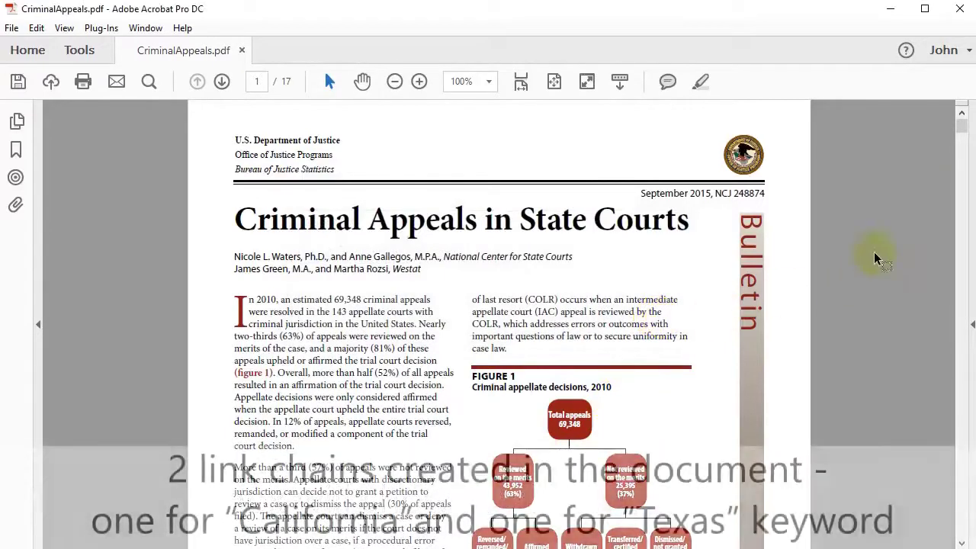
Test the California chain by following its links from the page 2 map through each occurrence and back to the first.
left_click(961, 128)
left_click_drag(961, 129, 961, 155)
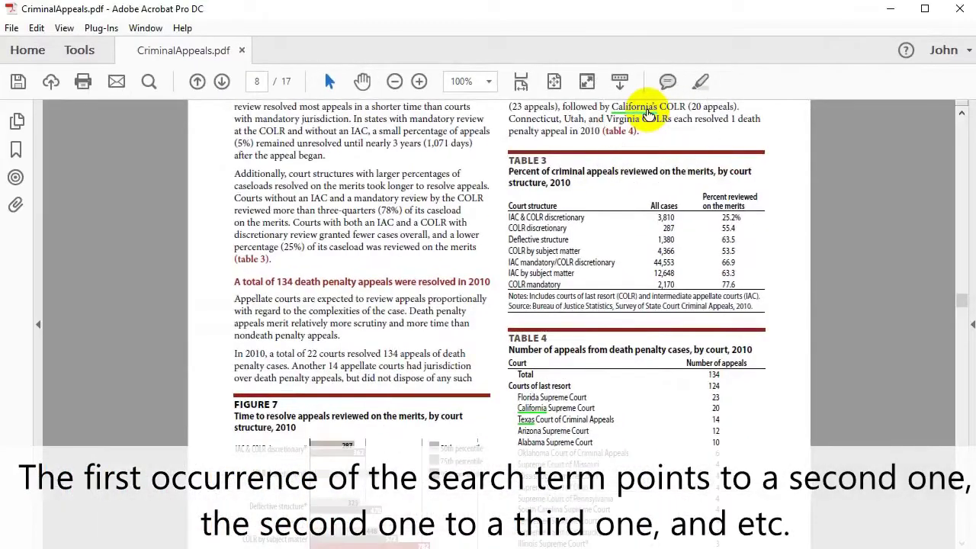
left_click(490, 227)
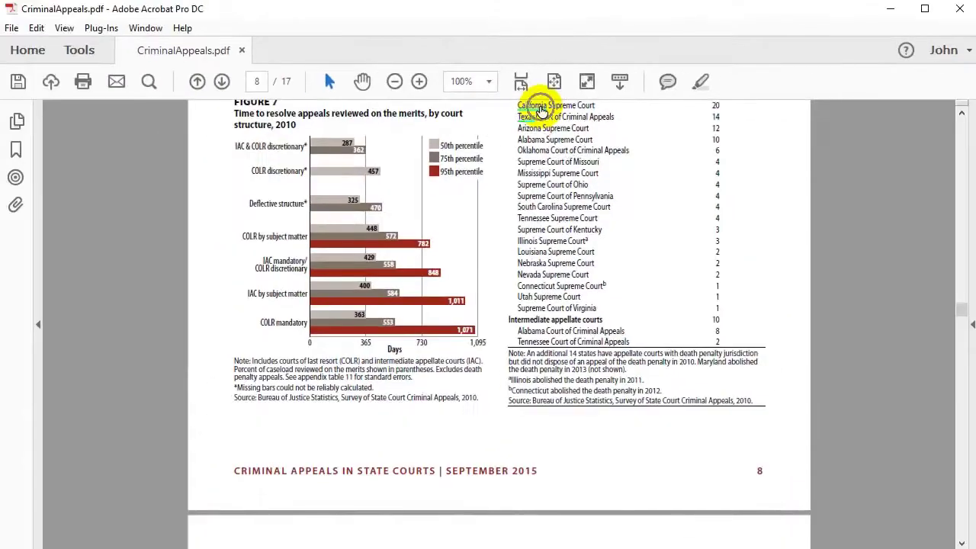
left_click(539, 109)
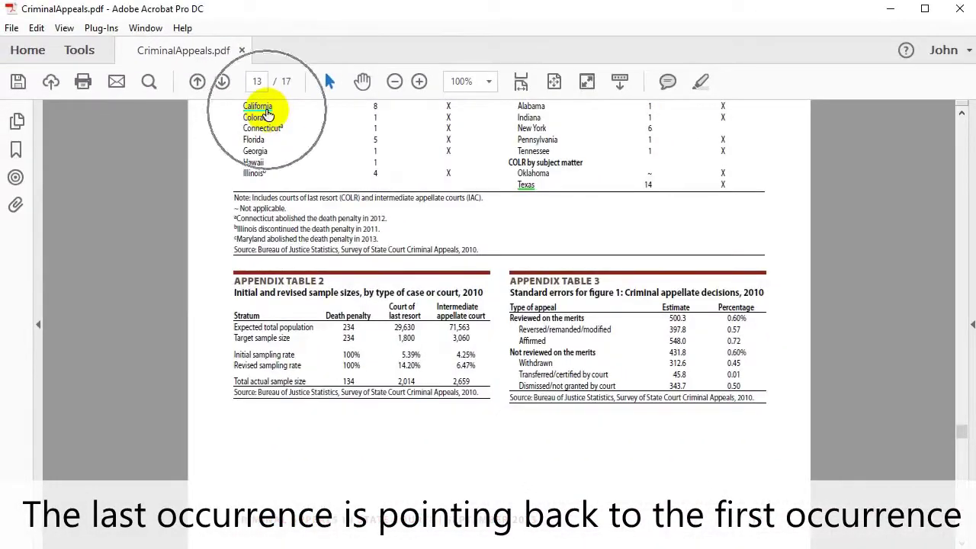
left_click(475, 215)
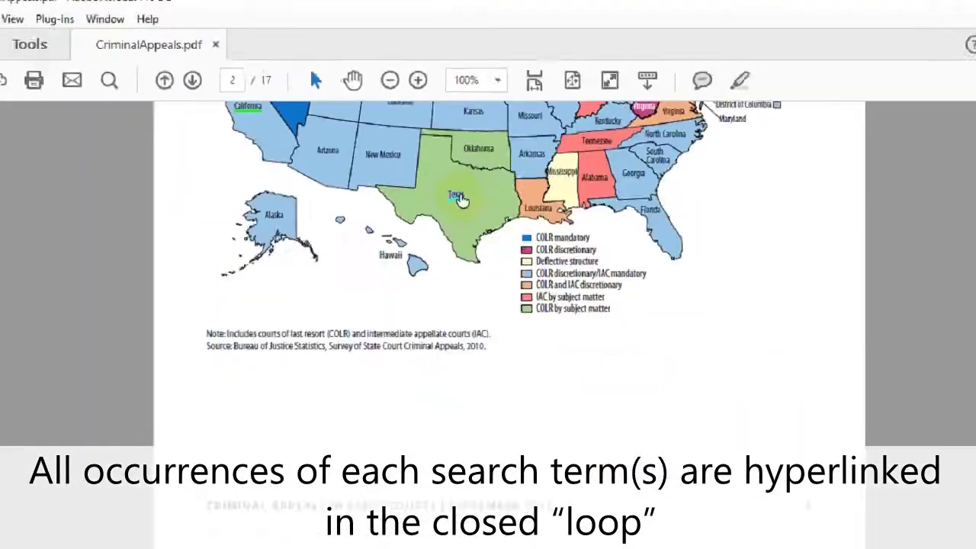
Test the Texas chain by following its links from the page 2 map through pages 8 and 13.
left_click(456, 185)
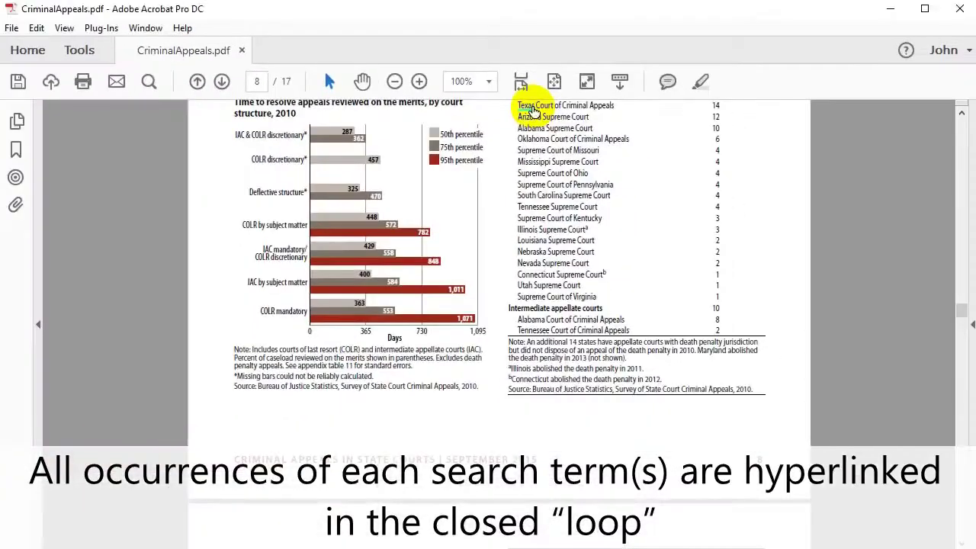
left_click(479, 211)
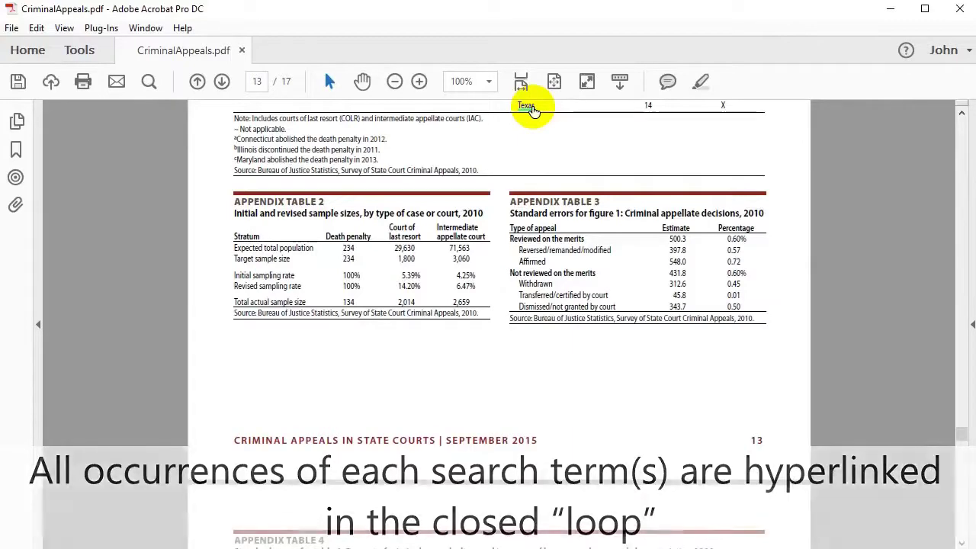
left_click(529, 106)
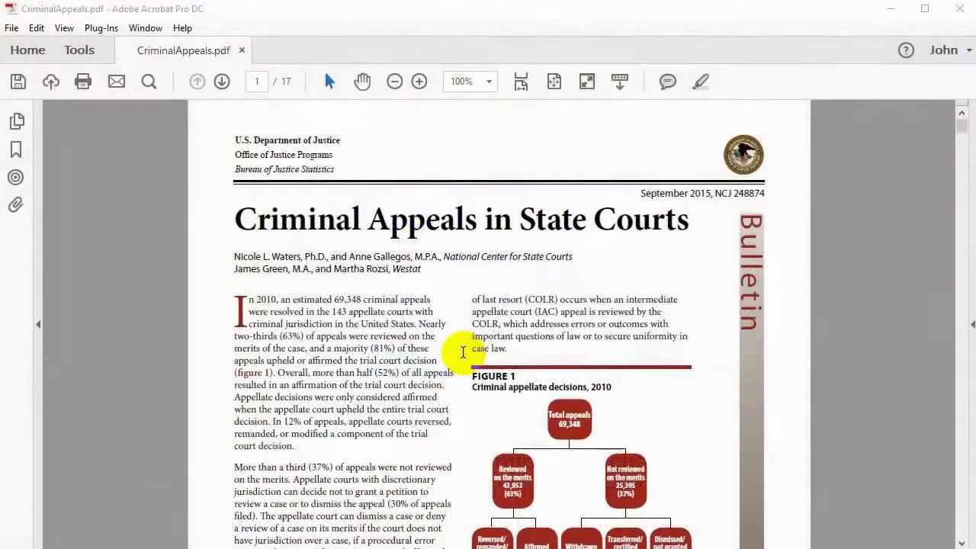
Create chain links for California, Florida and Texas with all terms linked into a single chain.
left_click(101, 28)
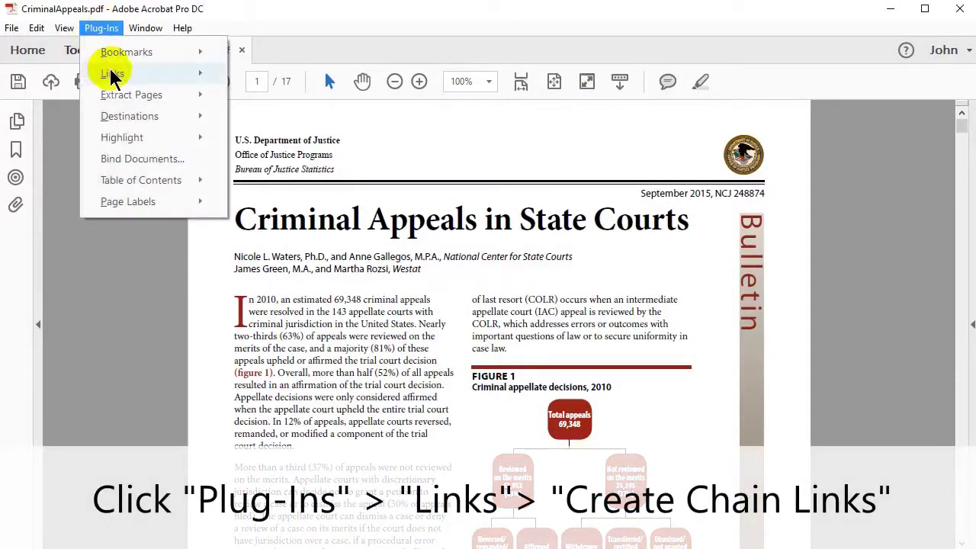
mouse_move(111, 73)
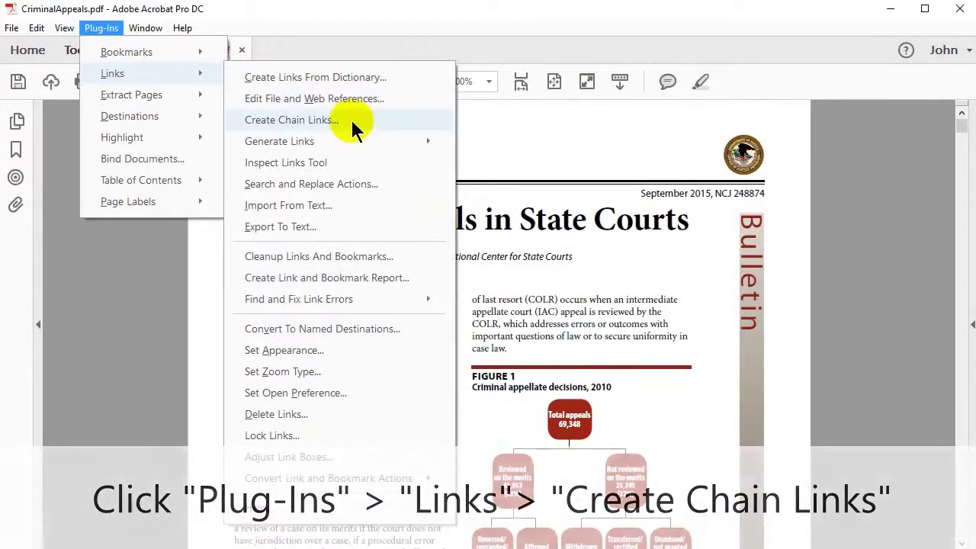
left_click(353, 122)
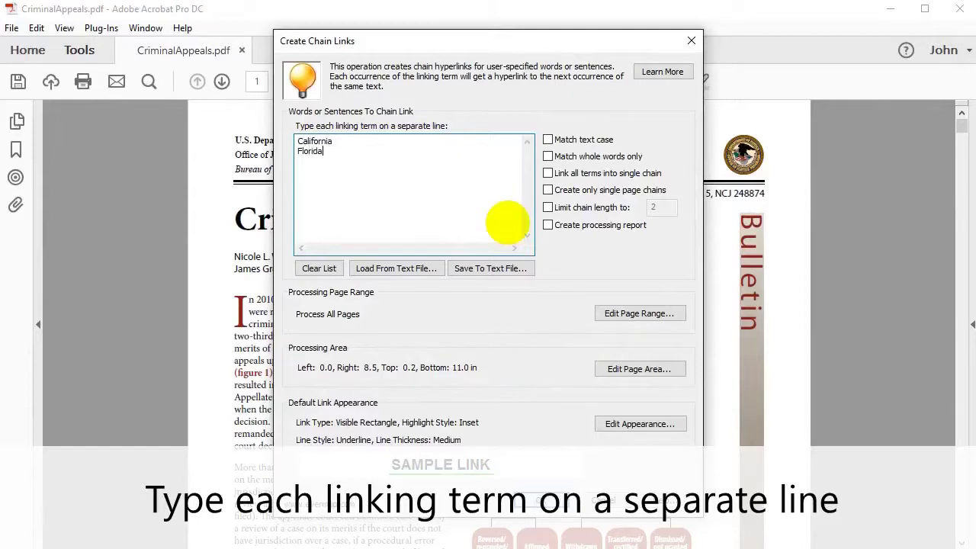
type("xas")
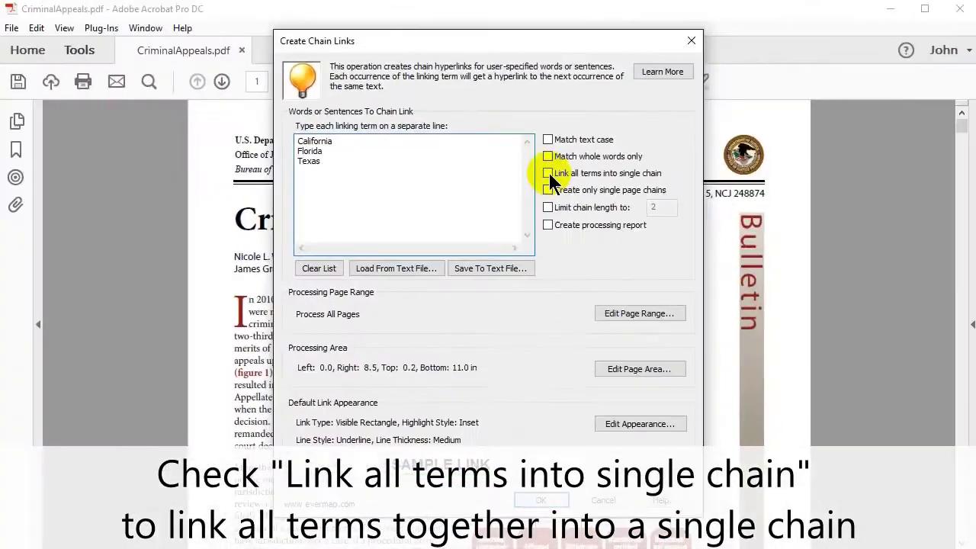
left_click(488, 276)
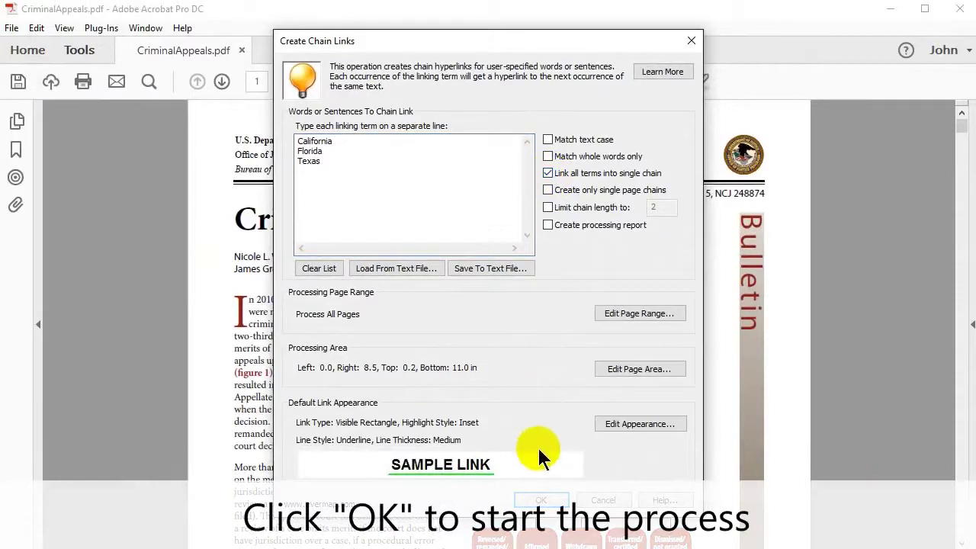
left_click(541, 501)
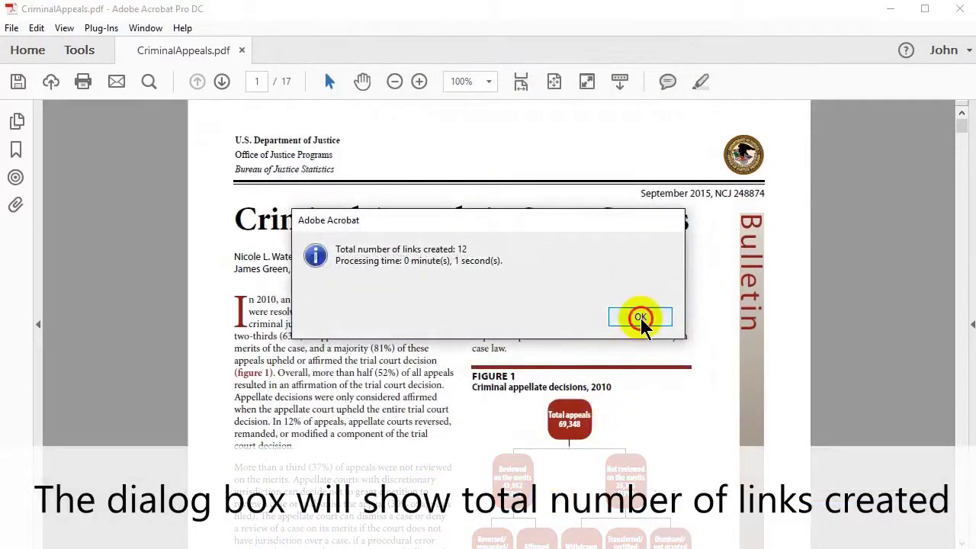
left_click(639, 315)
Fit the page 2 map to the window width and follow the combined chain through its California, Texas and Florida links.
left_click_drag(960, 128, 961, 159)
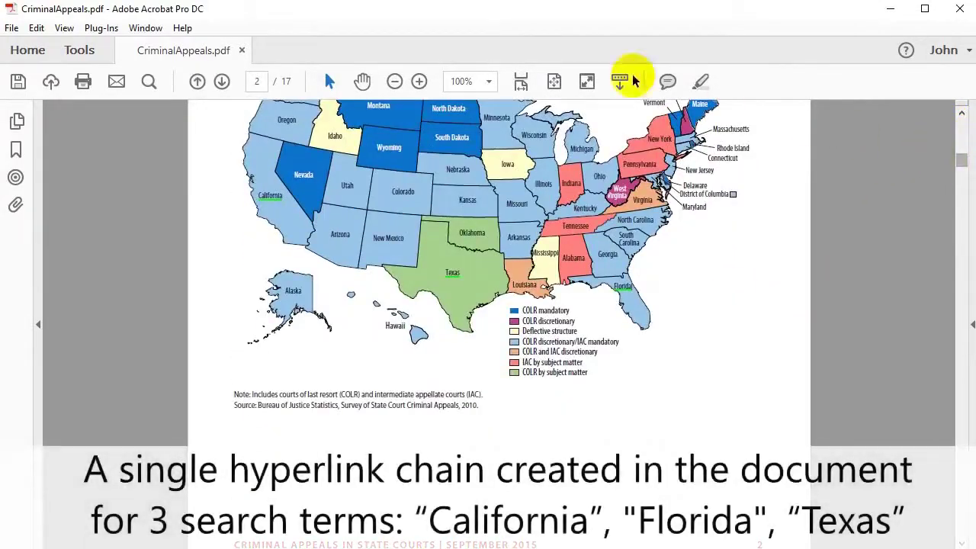
left_click(522, 82)
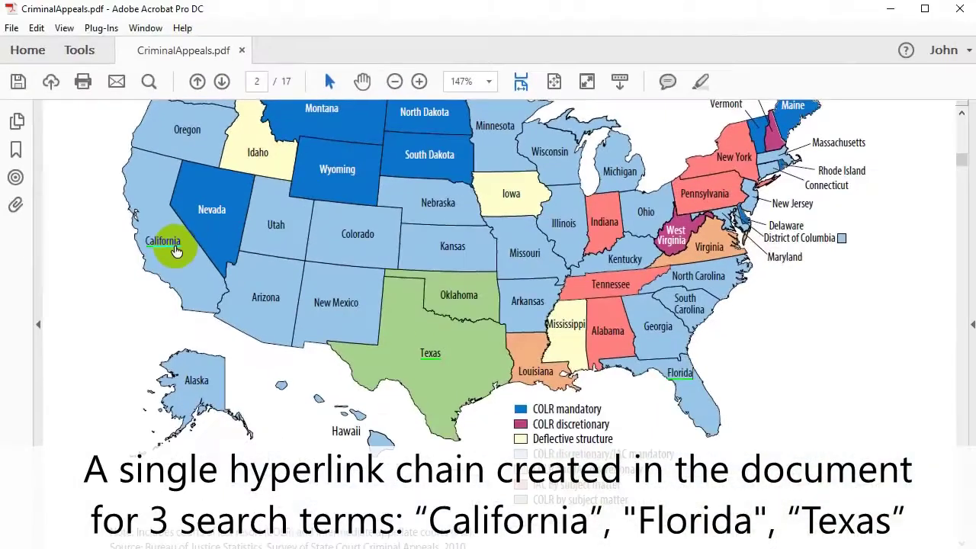
left_click(354, 284)
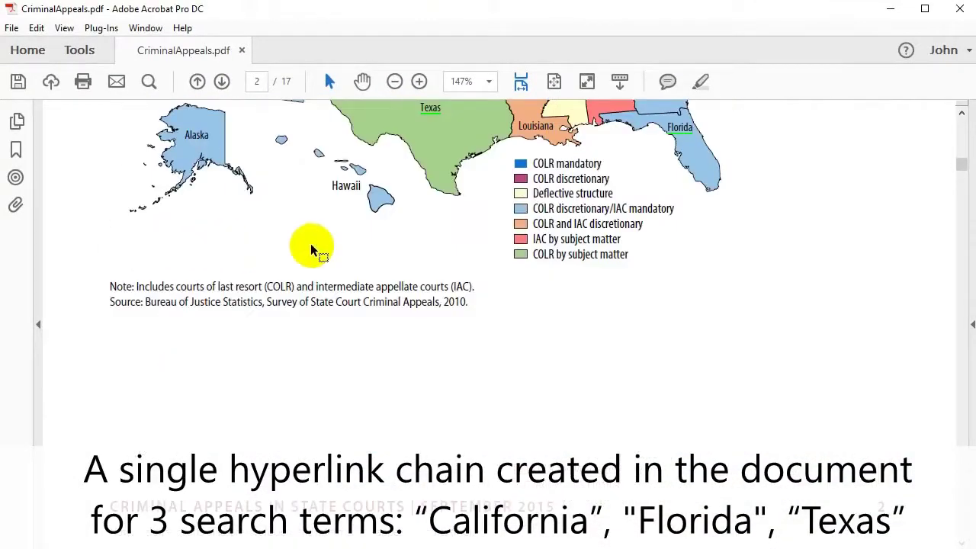
left_click(435, 113)
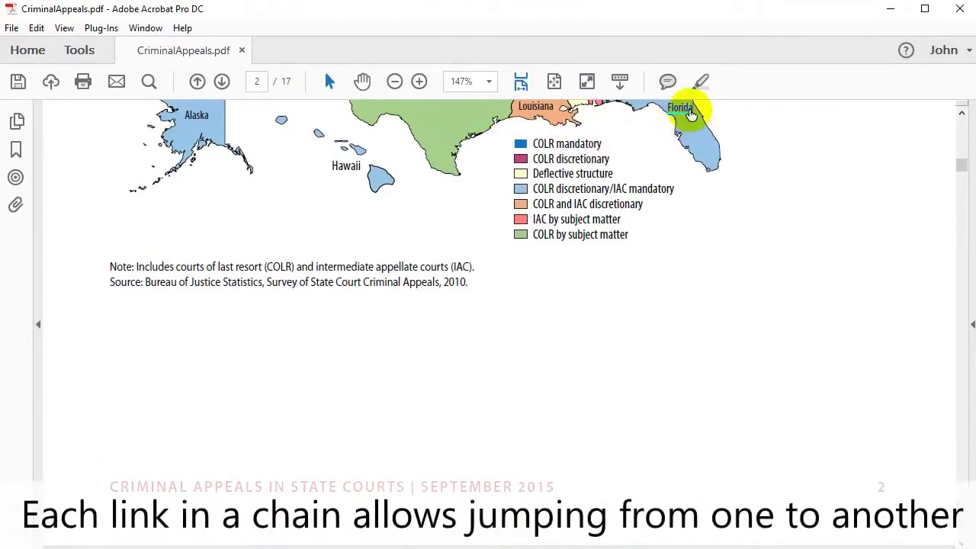
left_click(690, 113)
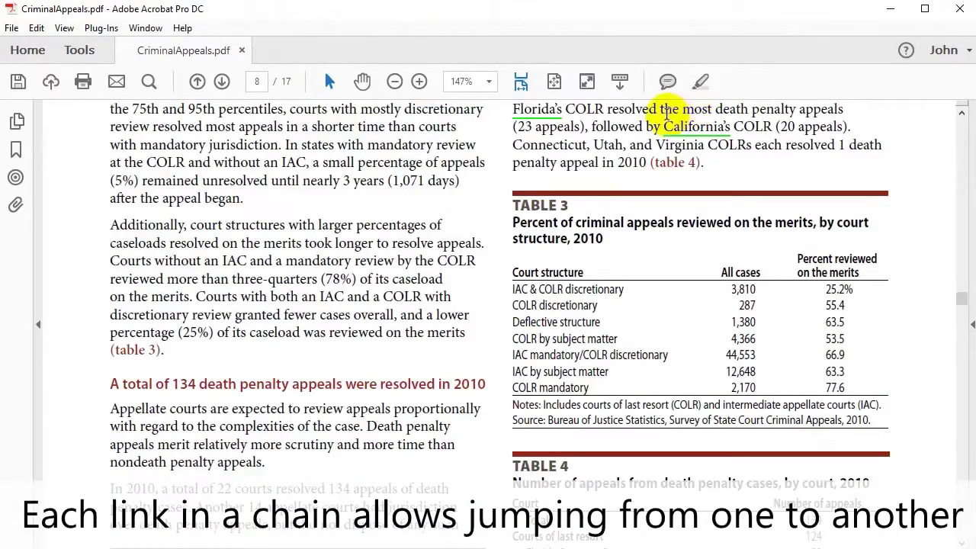
Continue following the combined chain through the Florida, California and Texas links in the text and Table 4 on page 8.
scroll(536, 114, "down", 1)
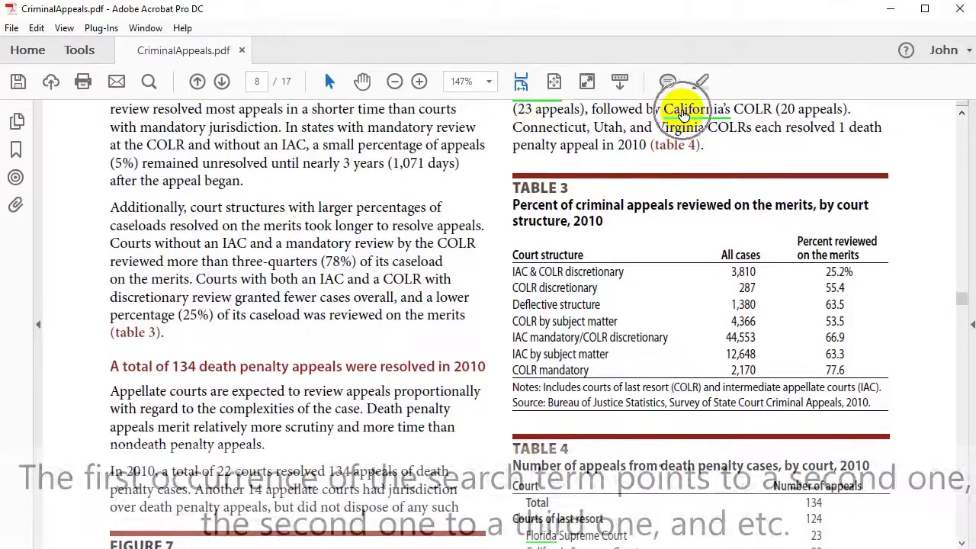
left_click(683, 113)
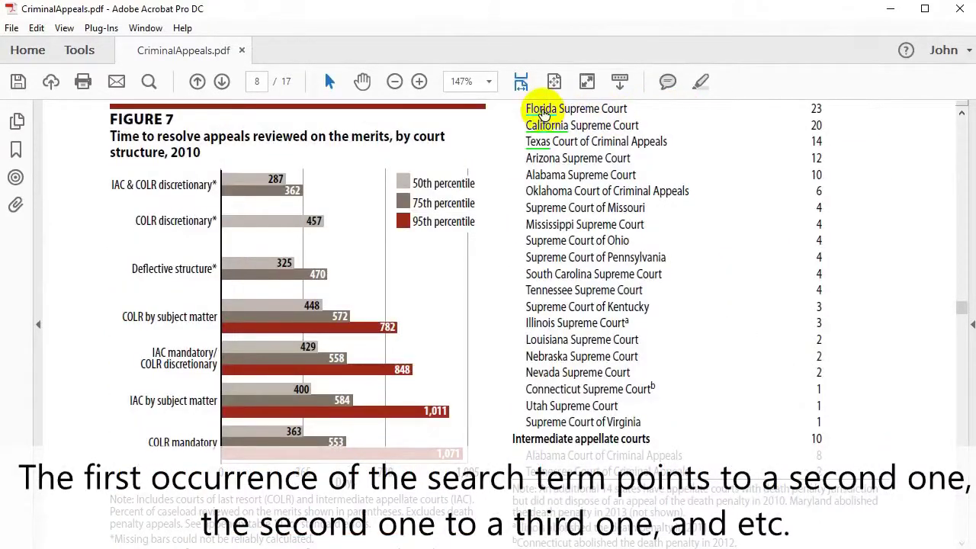
scroll(542, 112, "down", 1)
scroll(542, 113, "down", 1)
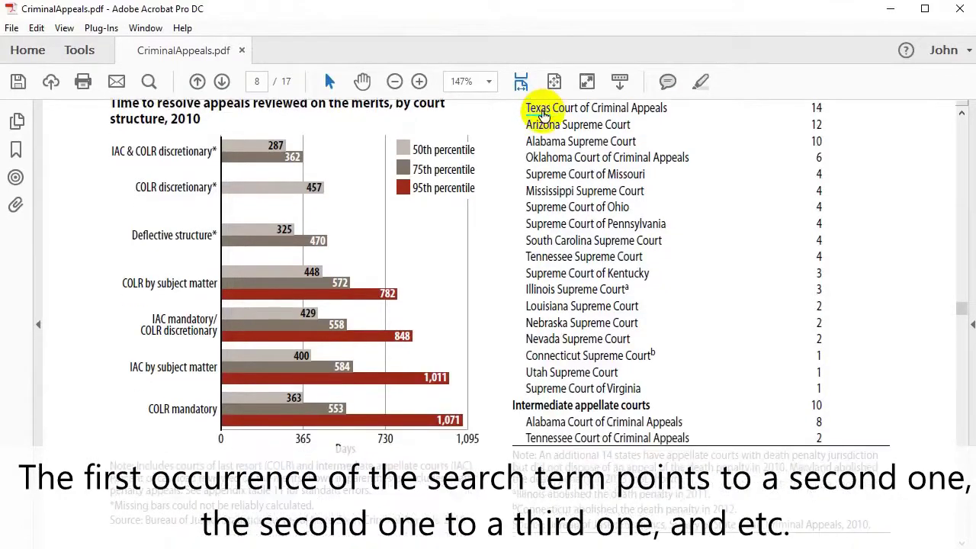
left_click(543, 113)
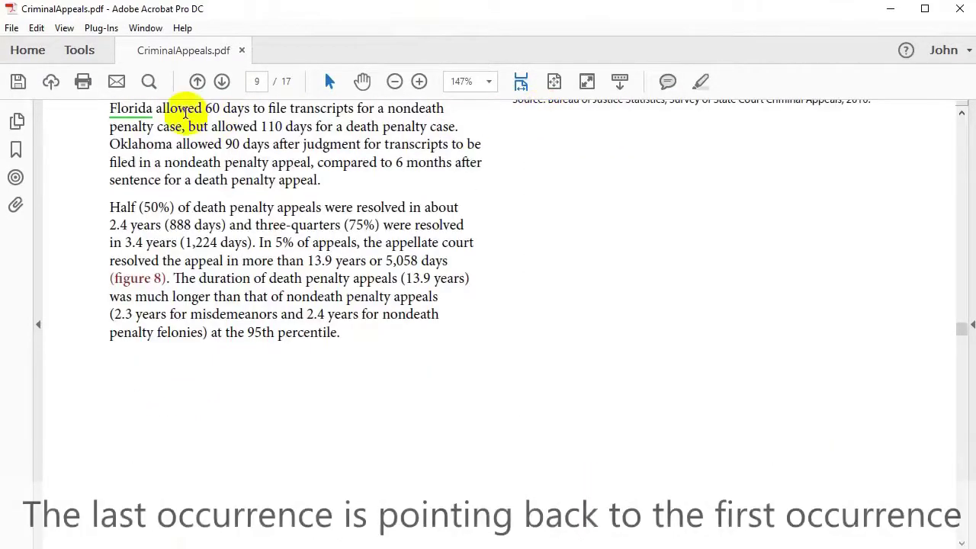
Follow the rest of the combined chain from Florida on page 9 through the page 13 links back to the first occurrence.
left_click(145, 119)
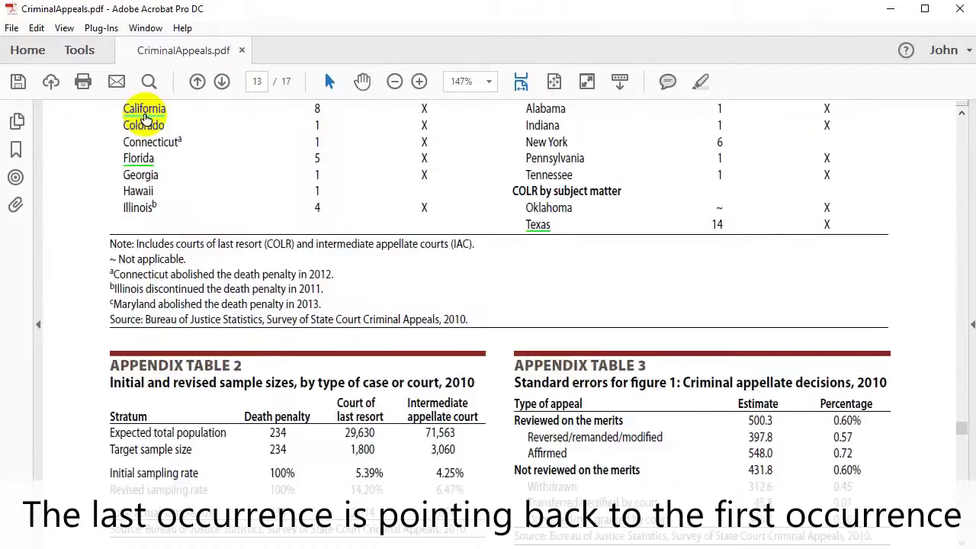
scroll(145, 119, "down", 3)
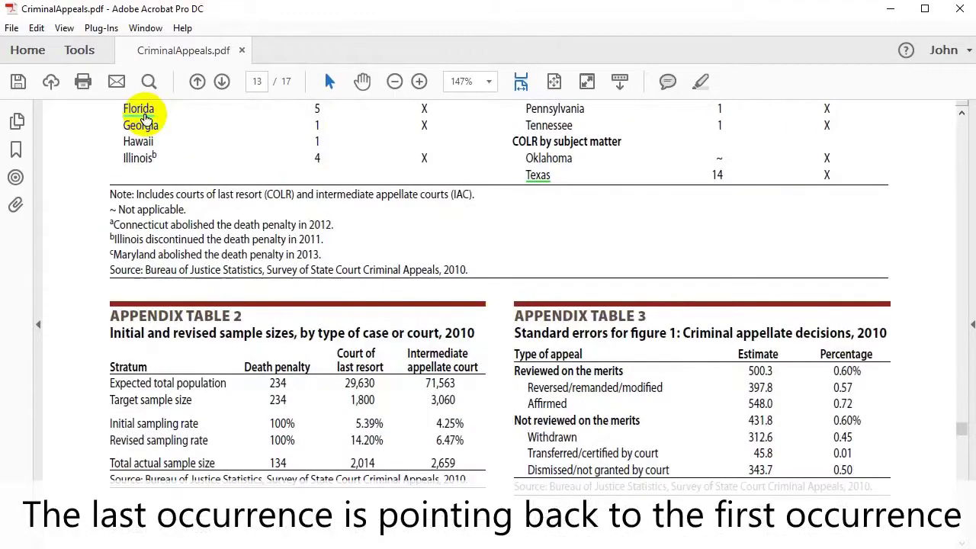
scroll(145, 119, "down", 4)
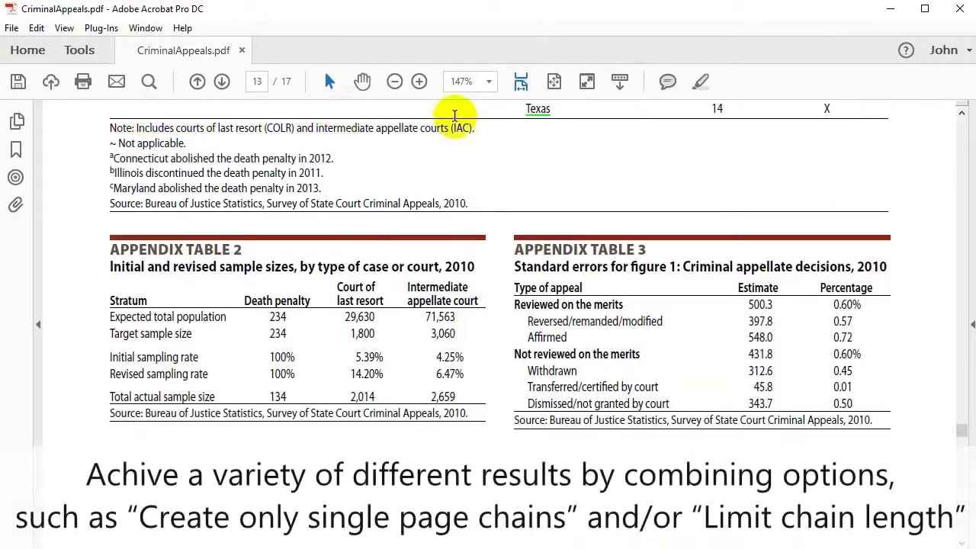
left_click(546, 111)
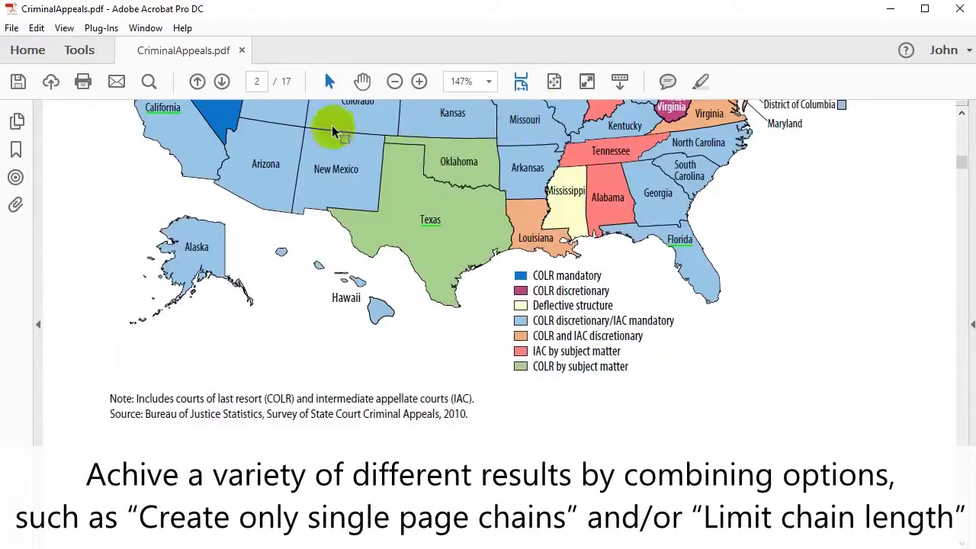